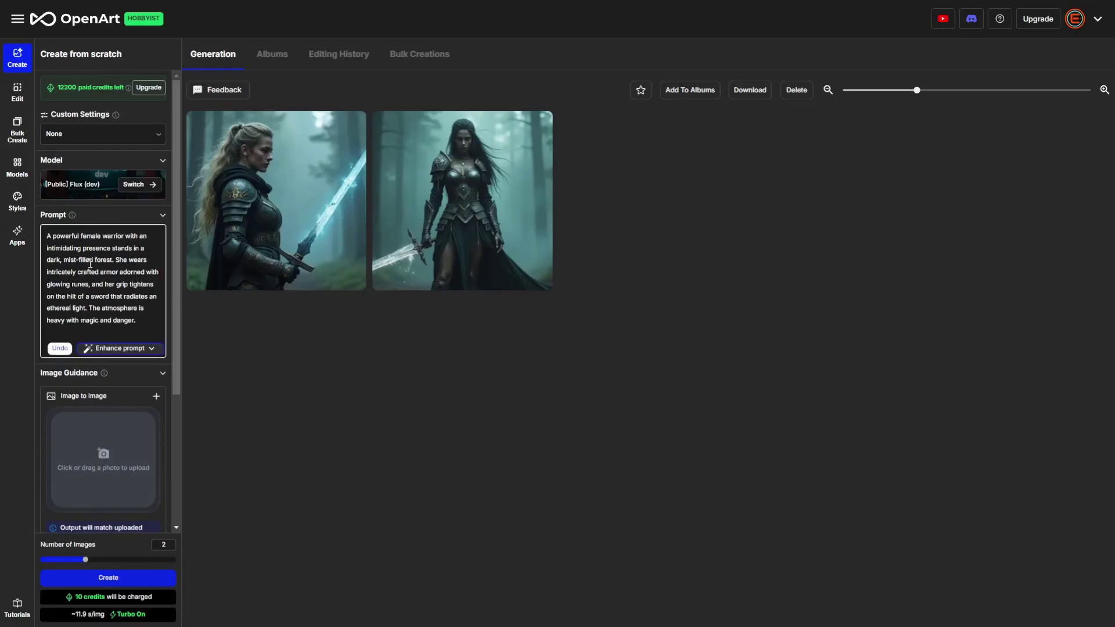
Step: Switch the model to Flux (schnell) with 4 steps and generate two more forest warrior images
click(144, 186)
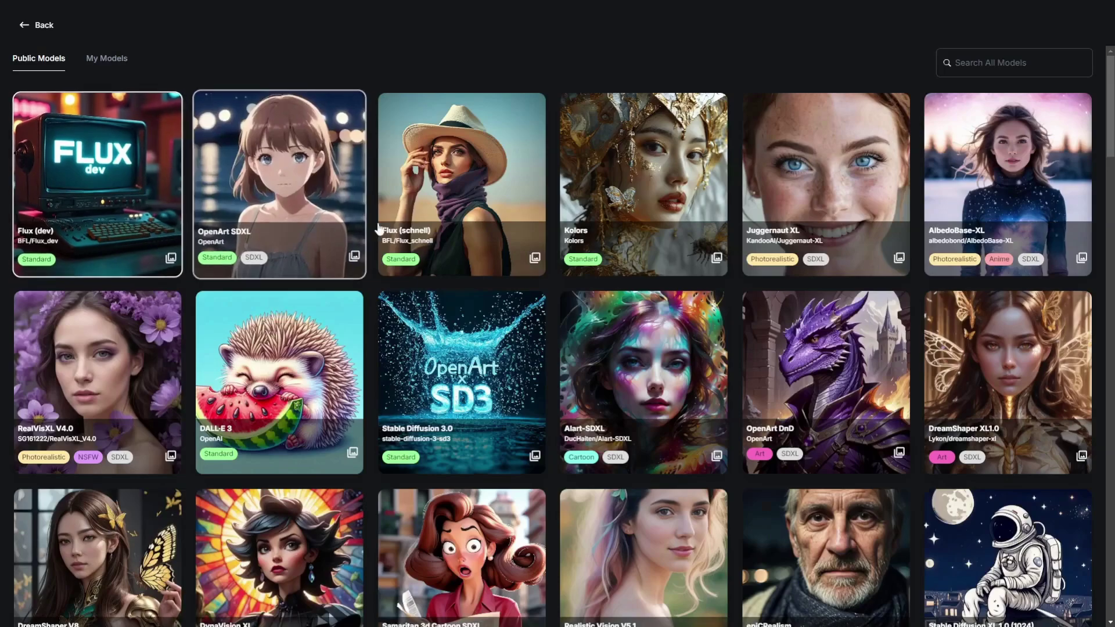
click(459, 185)
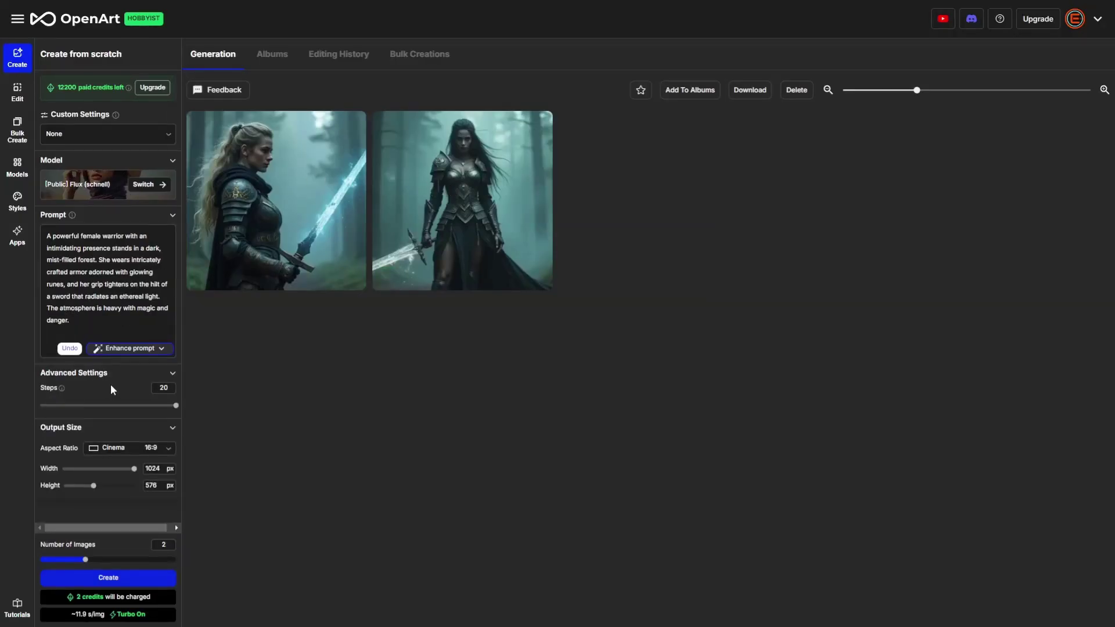
drag(176, 405, 41, 409)
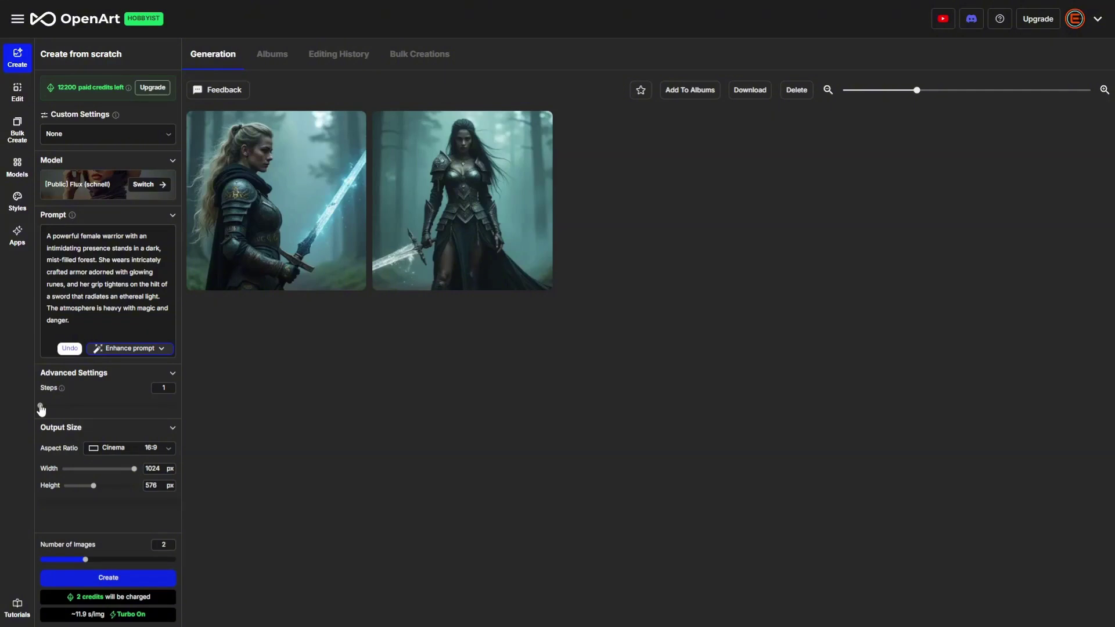
drag(45, 408, 179, 403)
click(162, 388)
click(118, 578)
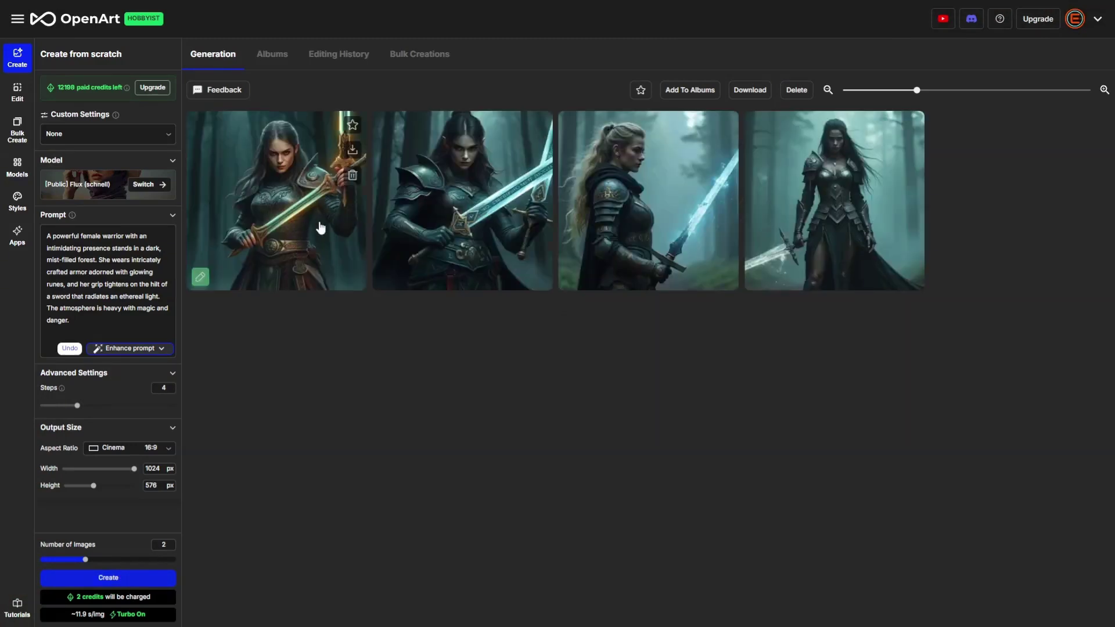
Step: Compare the two new Flux (schnell) warrior images enlarged, then close the preview and details
click(319, 224)
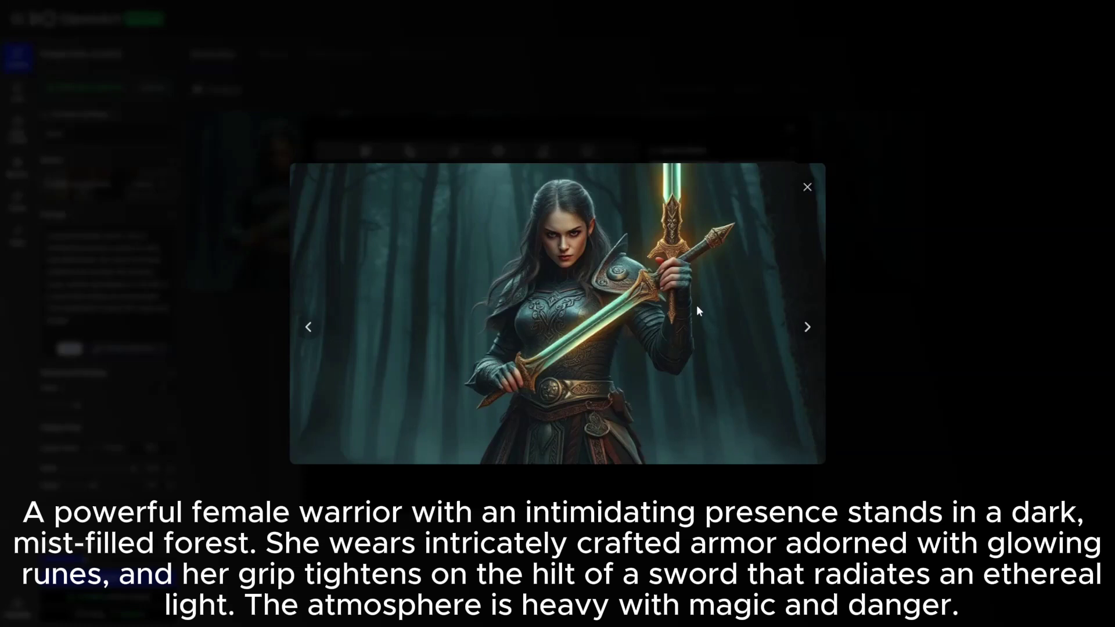
click(784, 329)
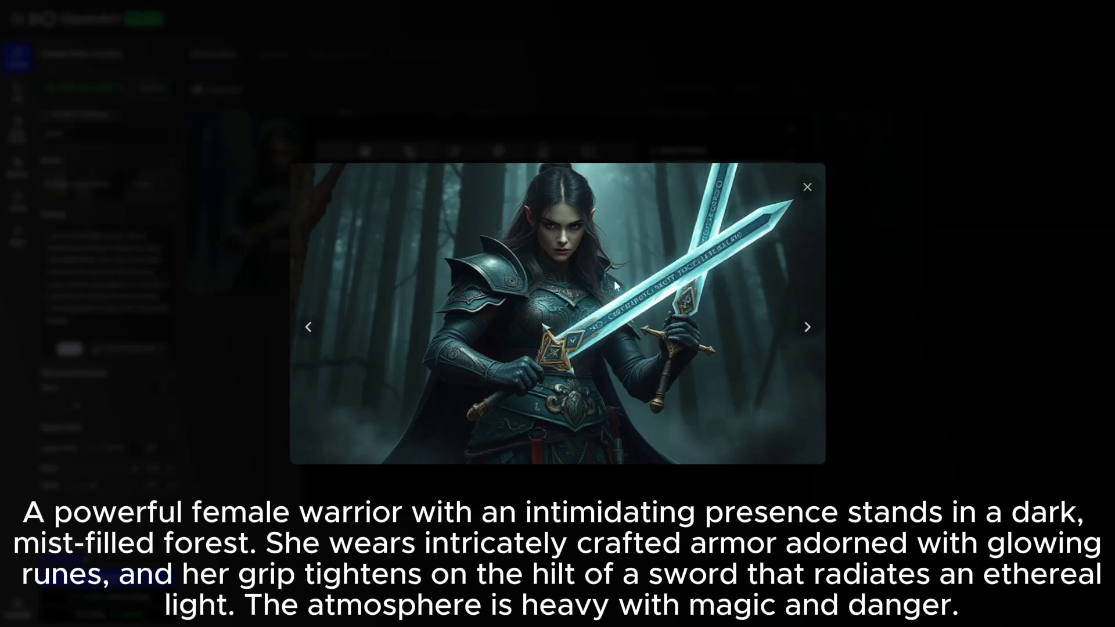
click(308, 328)
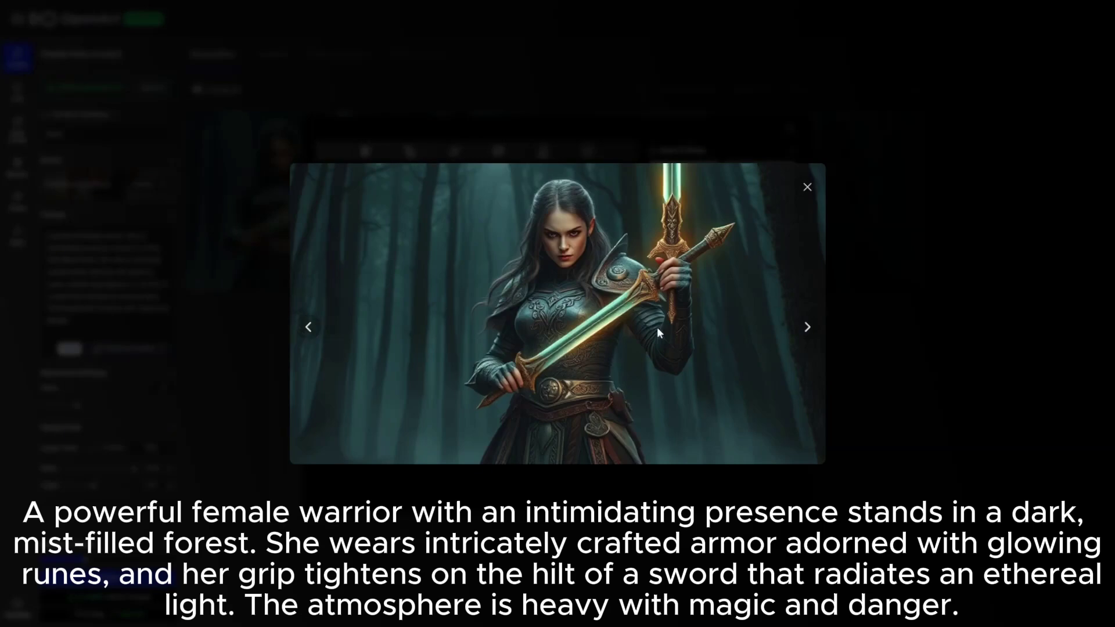
click(807, 187)
click(789, 126)
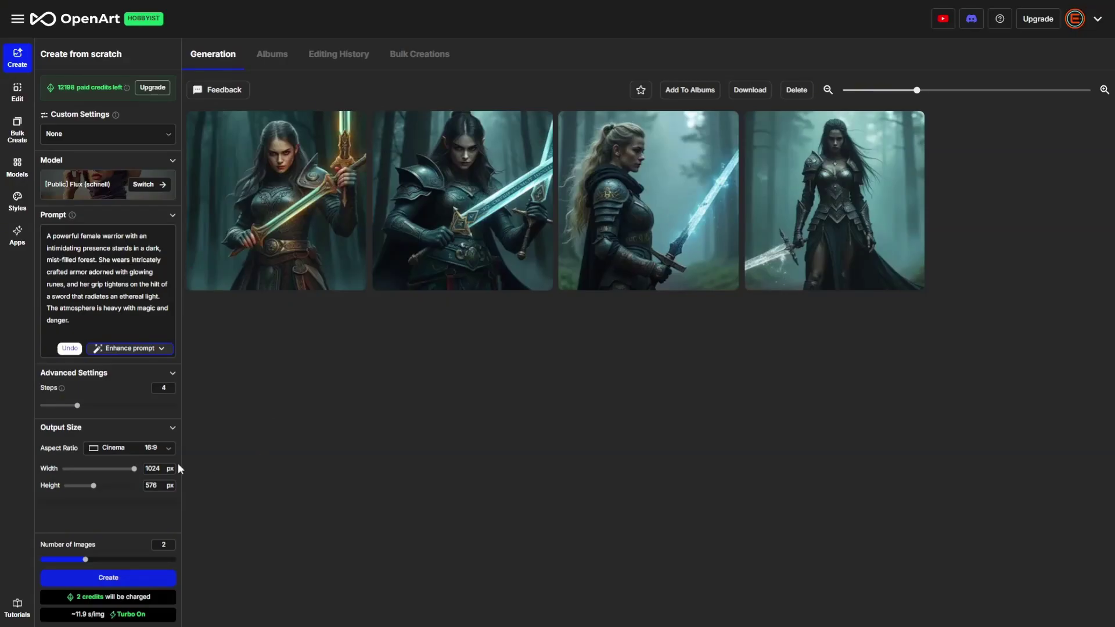
Step: Replace the prompt with the coral-reef fluid abstract description and generate two images
click(132, 276)
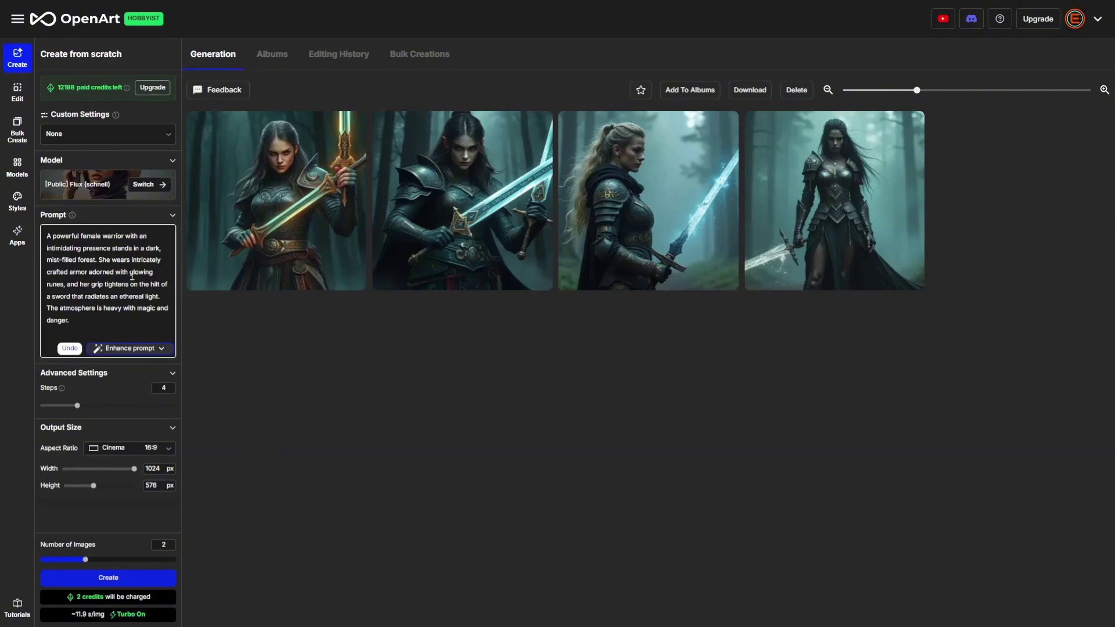
click(641, 357)
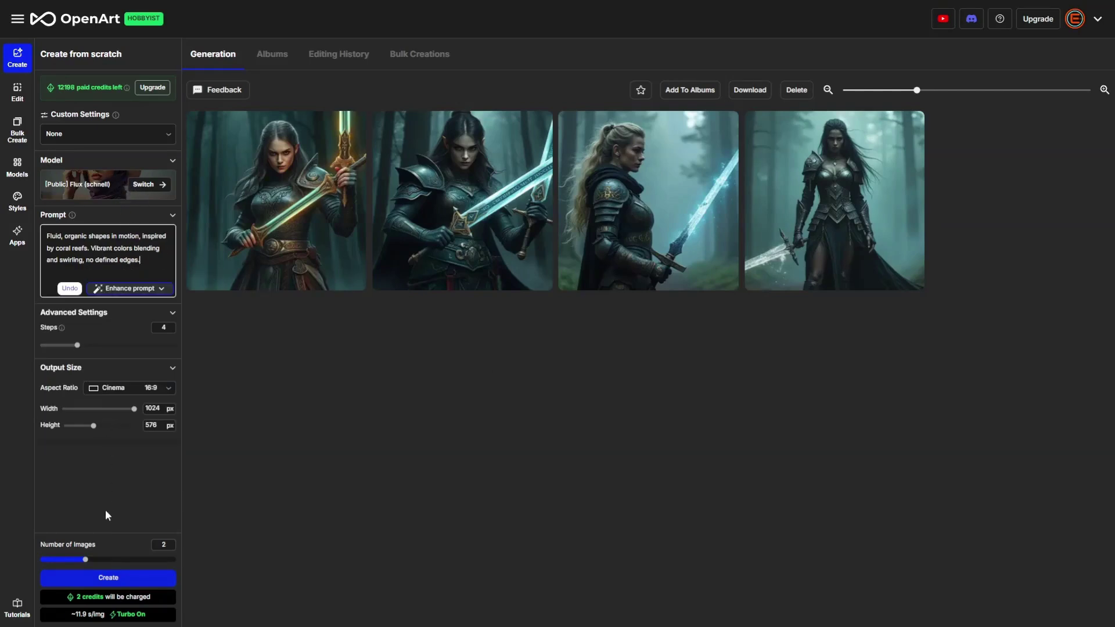
click(111, 578)
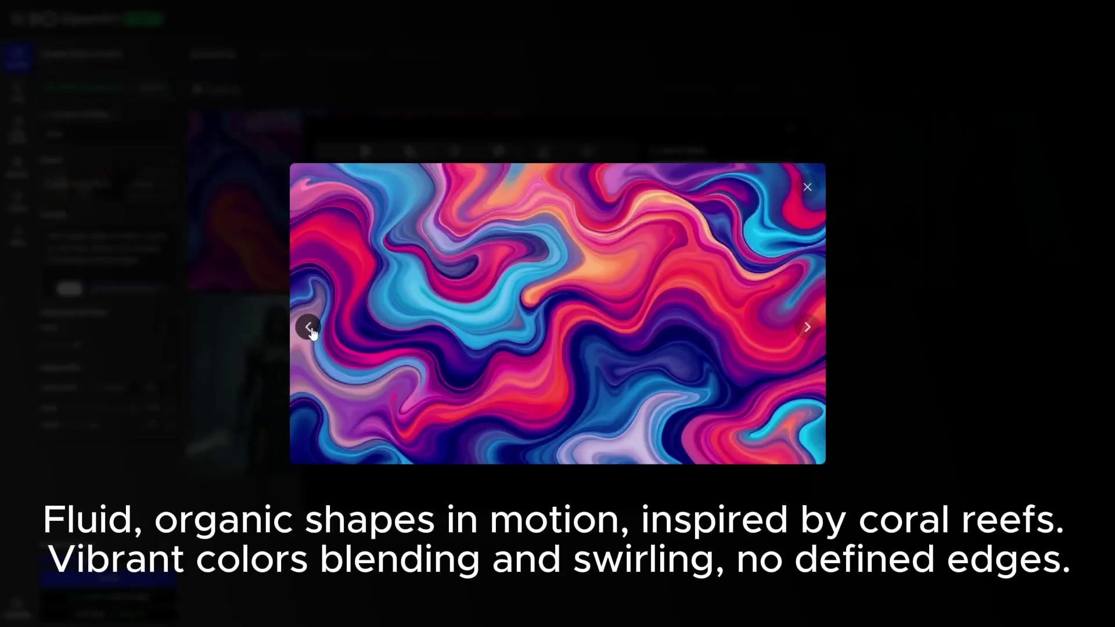
Step: Flip between the two swirling coral-reef images enlarged, then return to the gallery
click(309, 329)
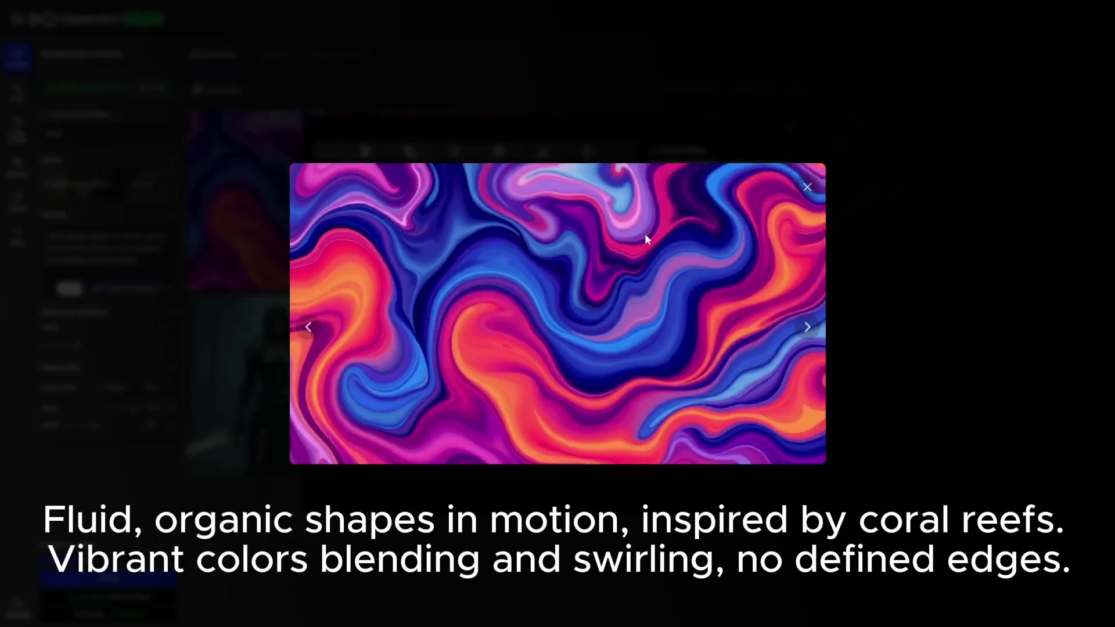
click(308, 329)
click(806, 186)
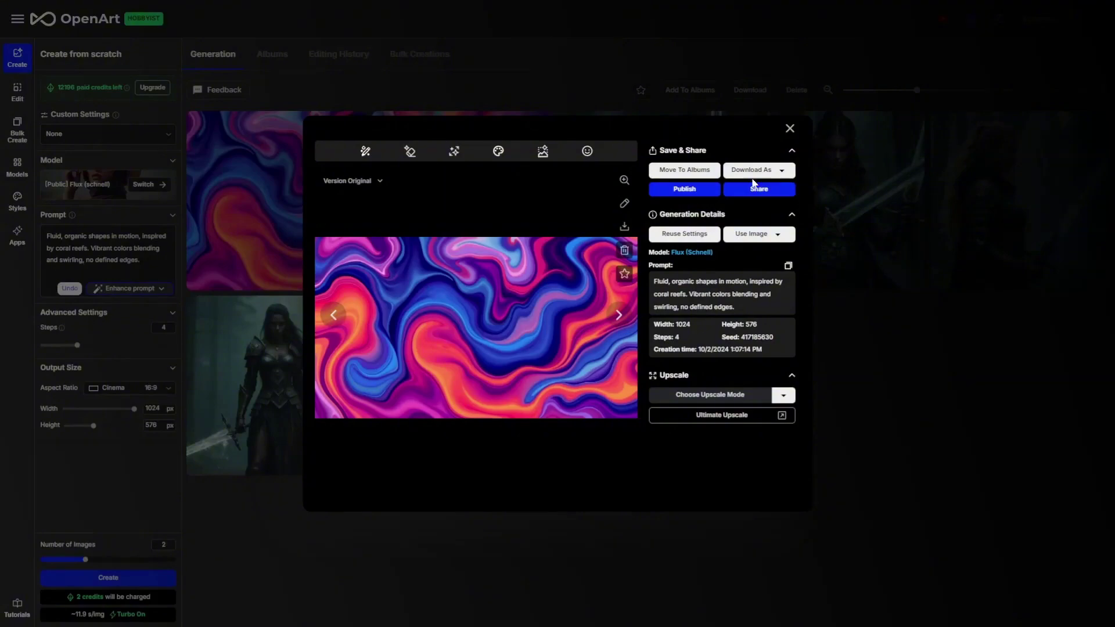
click(789, 128)
Step: Switch the model to Flux (dev) and generate two coral-reef abstracts
click(109, 186)
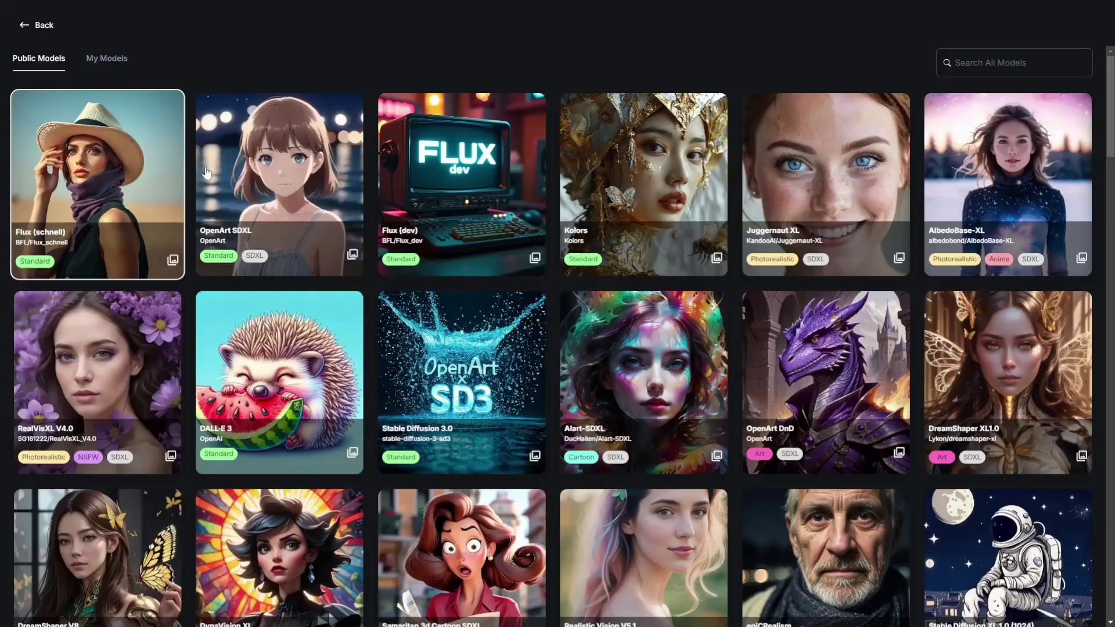
click(487, 186)
scroll(64, 279, down, 3)
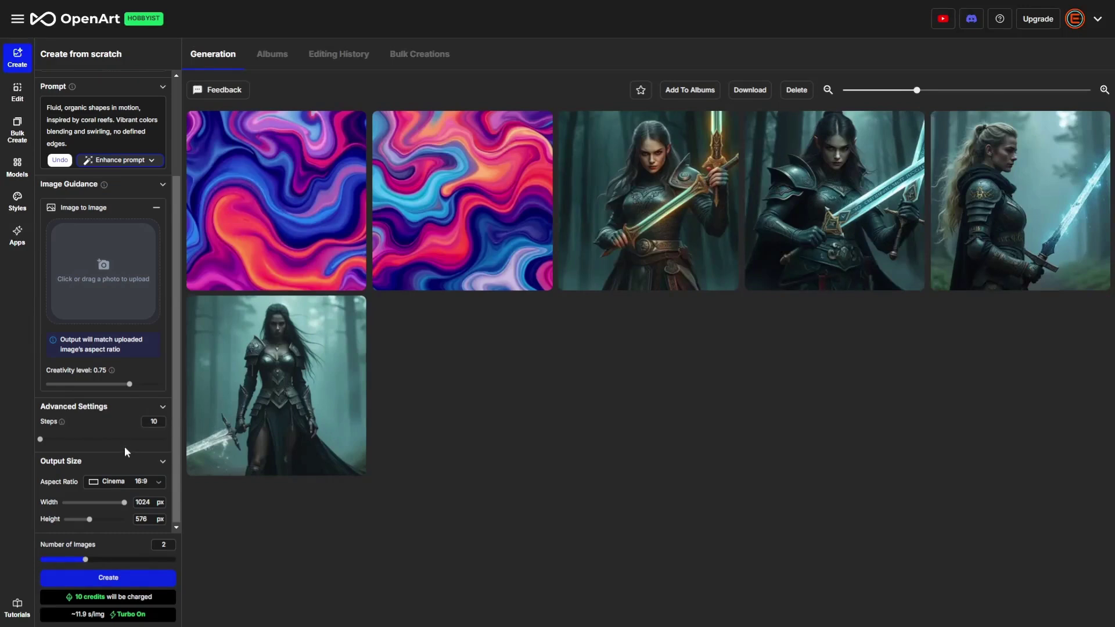
click(116, 578)
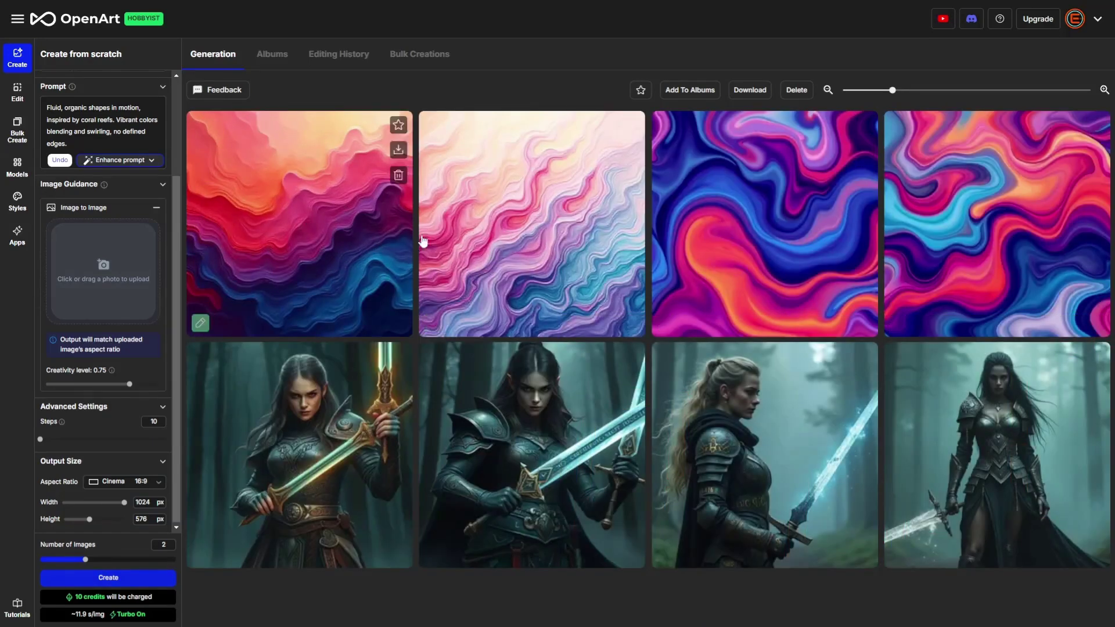
Step: Enlarge the two layered wavy-band abstracts and compare them before closing the preview
click(278, 211)
click(624, 180)
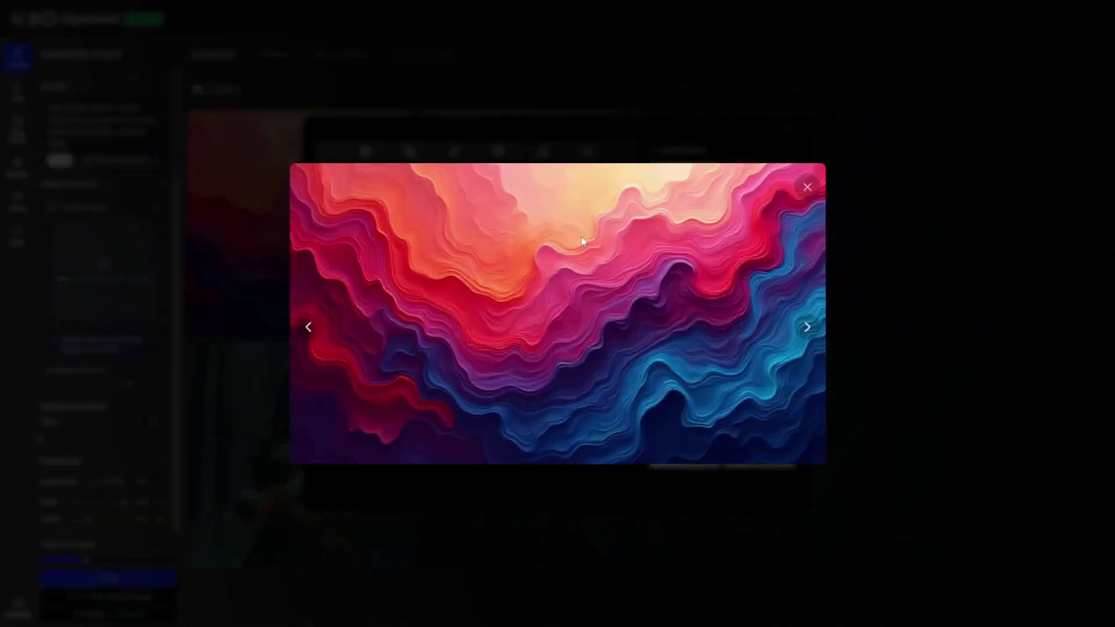
click(806, 328)
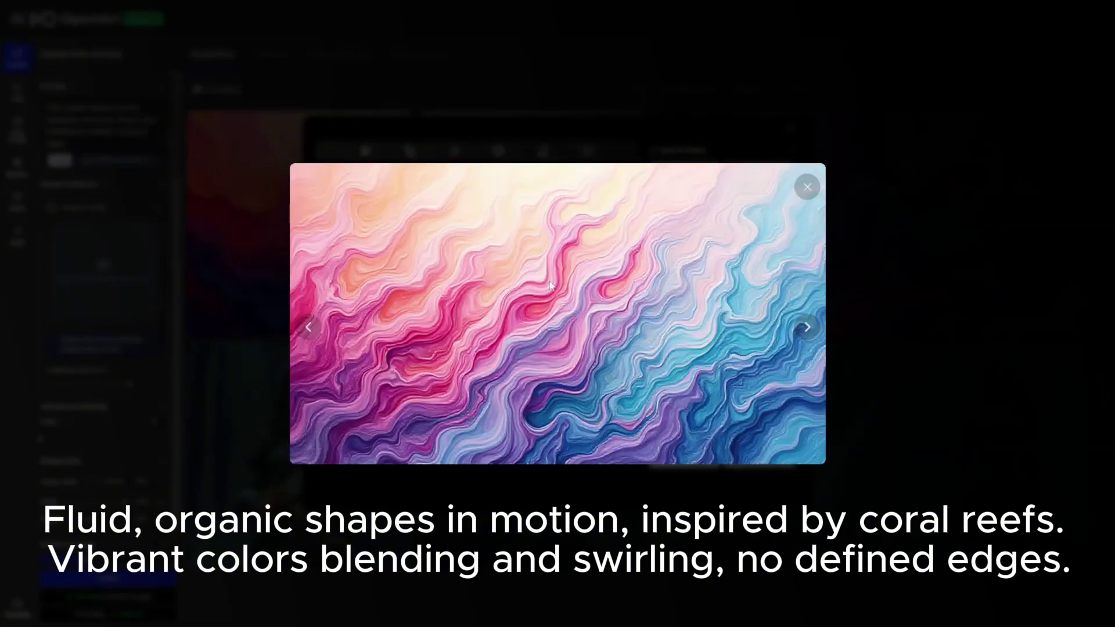
click(309, 327)
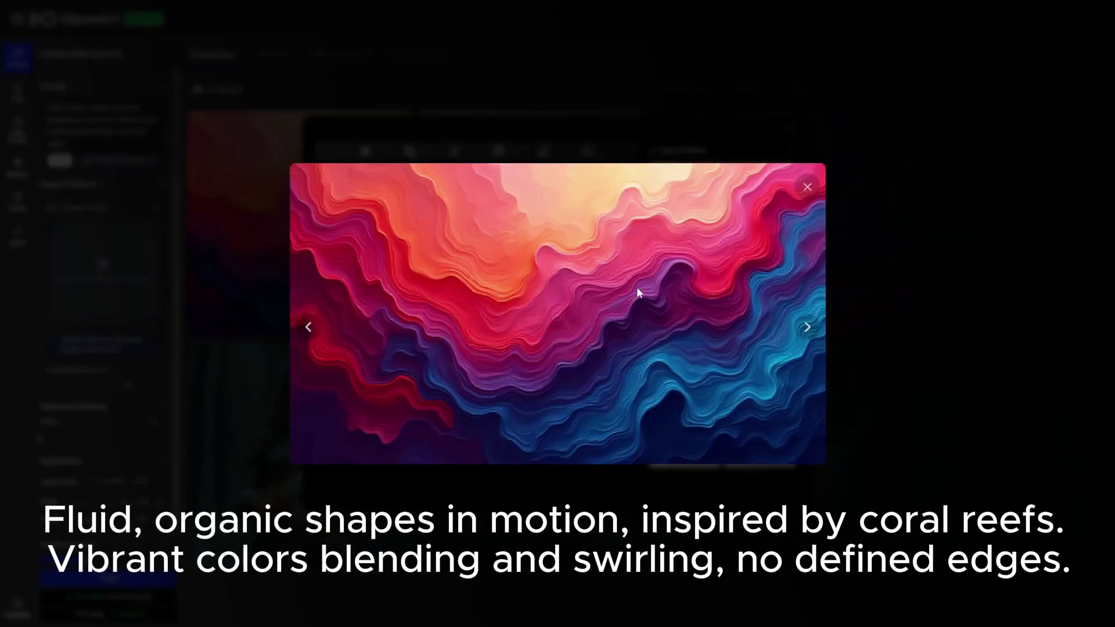
click(808, 188)
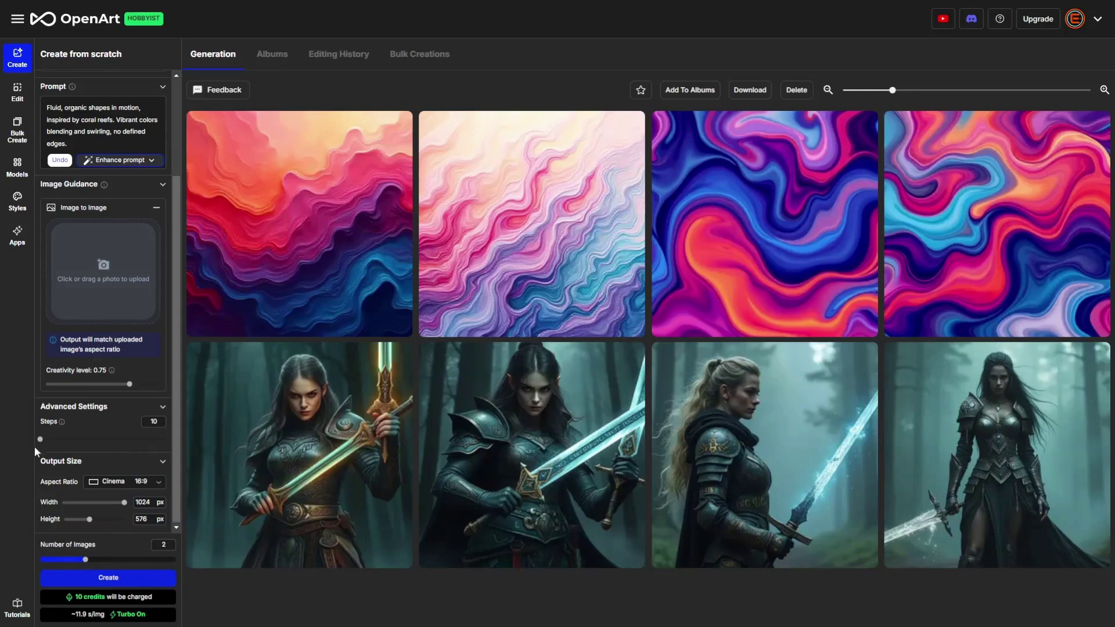
Step: Raise the step count, generate two coral-reef wave images, and review the red-droplet one enlarged
drag(40, 441, 97, 443)
click(121, 576)
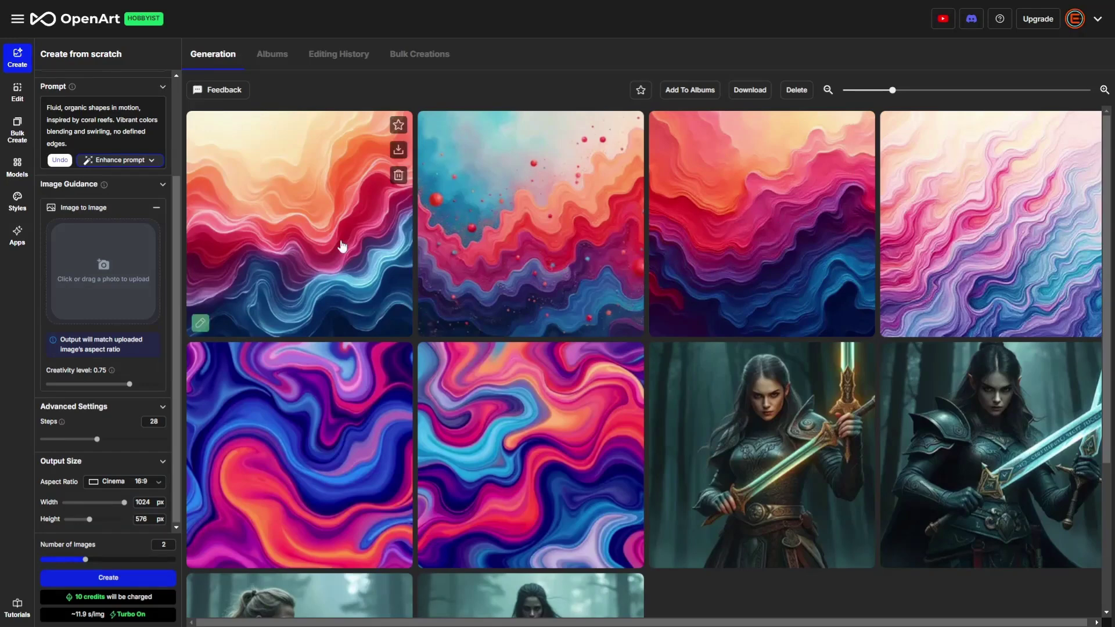
click(308, 249)
click(622, 181)
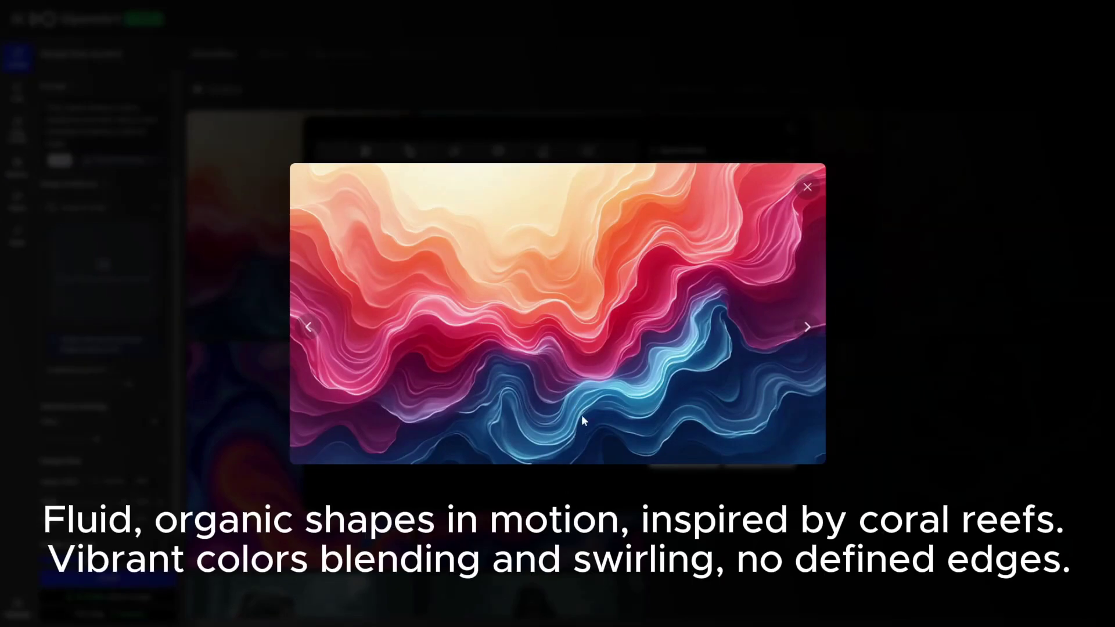
click(807, 327)
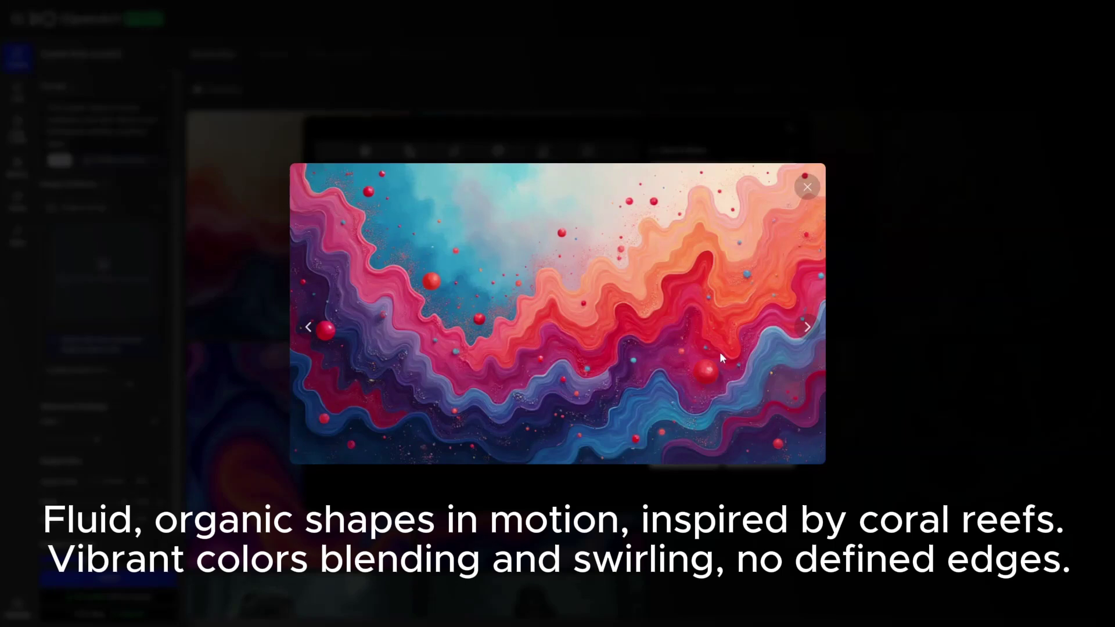
click(807, 187)
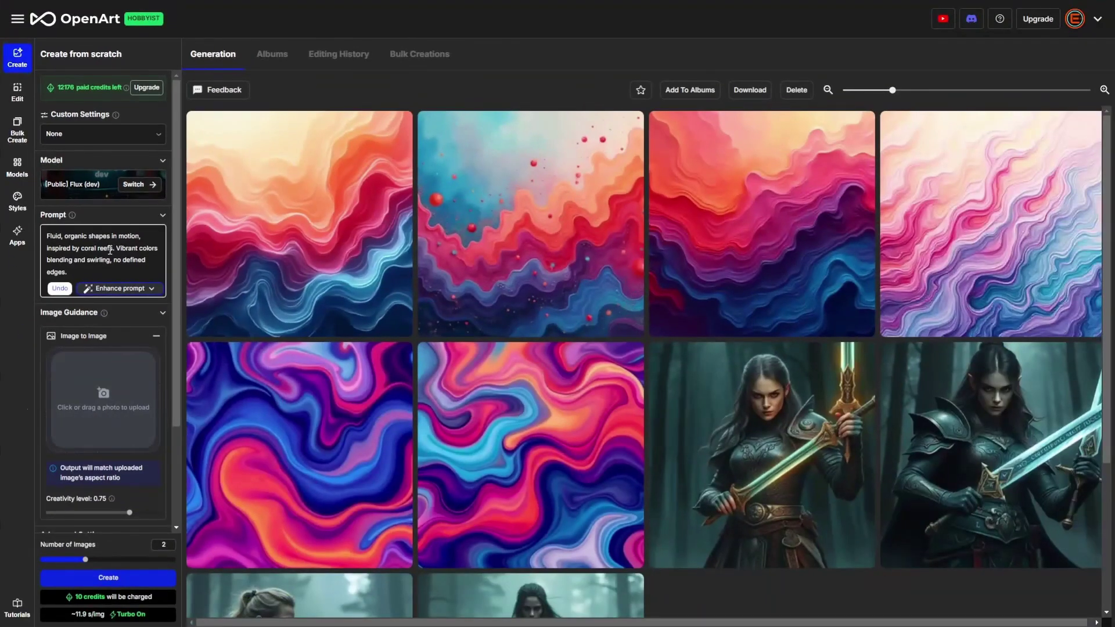
Step: Paste the longer, detailed coral-reef prompt over the old one and generate two images
key(ctrl+a)
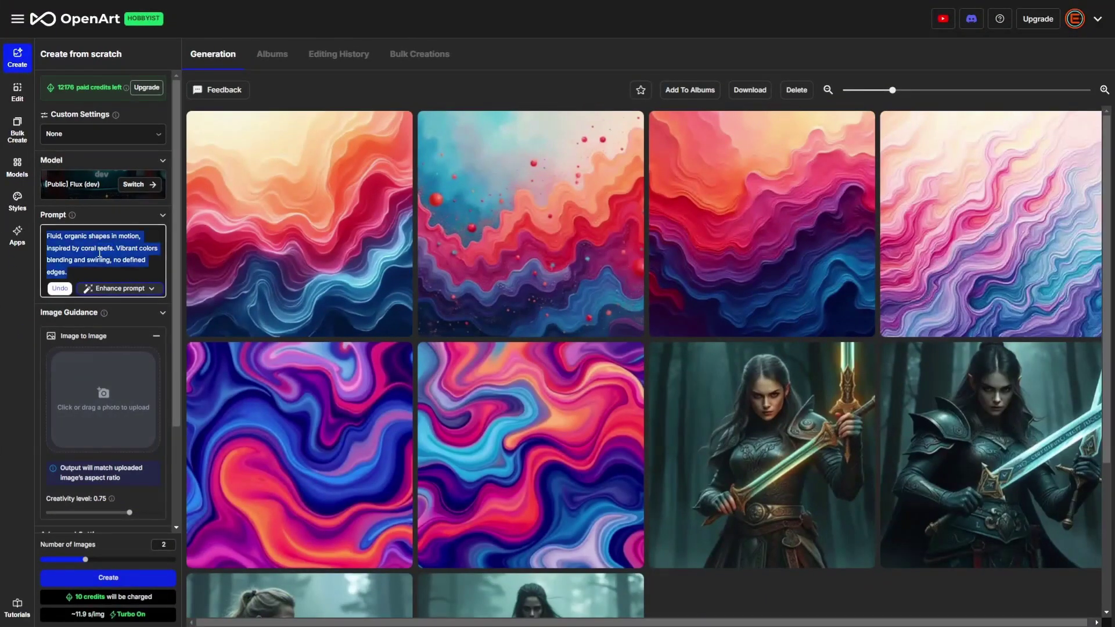
text(Mesmerizing fluid, organic shapes in perpetual motion, inspired by the undulating forms of coral reefs. Vibrant colors - deep blues, vivid purples, electric oranges, and luminous greens - blend and swirl seamlessly, creating a hypnotic dance of hues. The shapes are soft and amorphous, with no defined edges, mimicking the flow of underwater currents. Delicate tendrils and frond-like structures intertwine and separate in a graceful, continuous movement. Translucent layers add depth and complexity, evoking the play of light through water. Small, bioluminescent accents punctuate the composition, reminiscent of marine life. The overall effect is a dreamlike, abstract representation of a living, breathing ecosystem, rendered with a soft, slightly blurred quality to enhance the sense of fluid motion and underwater atmosphere.)
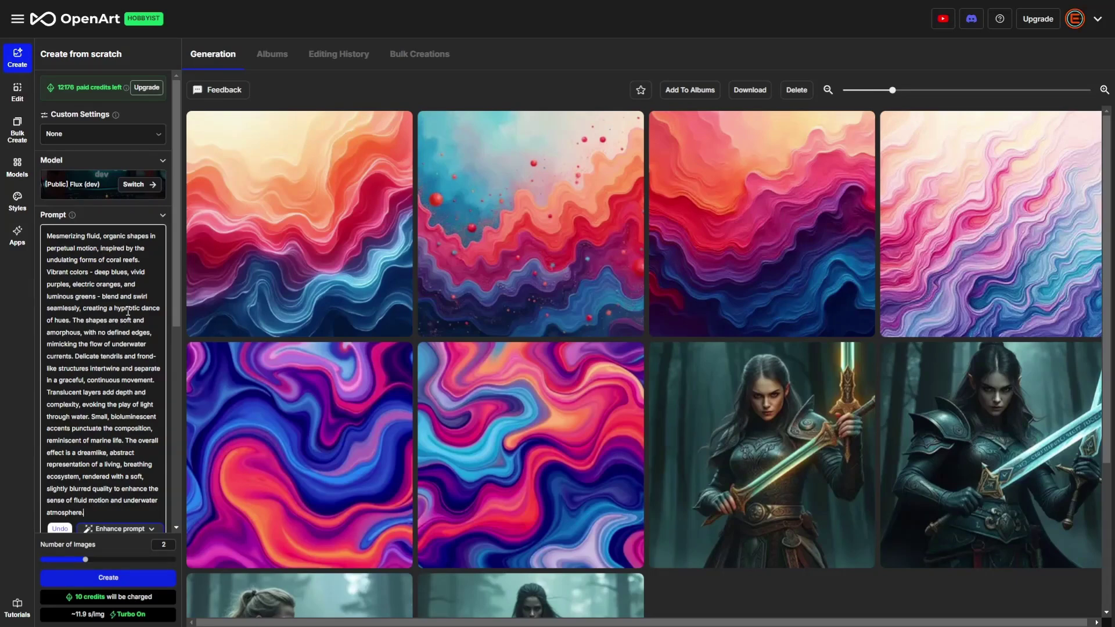
click(109, 578)
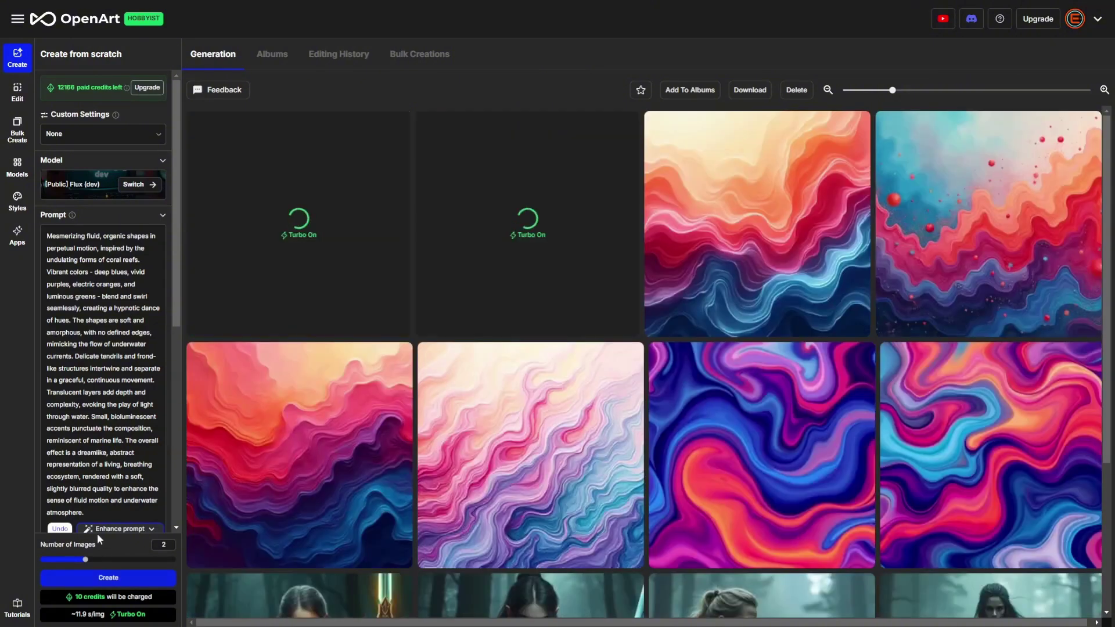
click(100, 348)
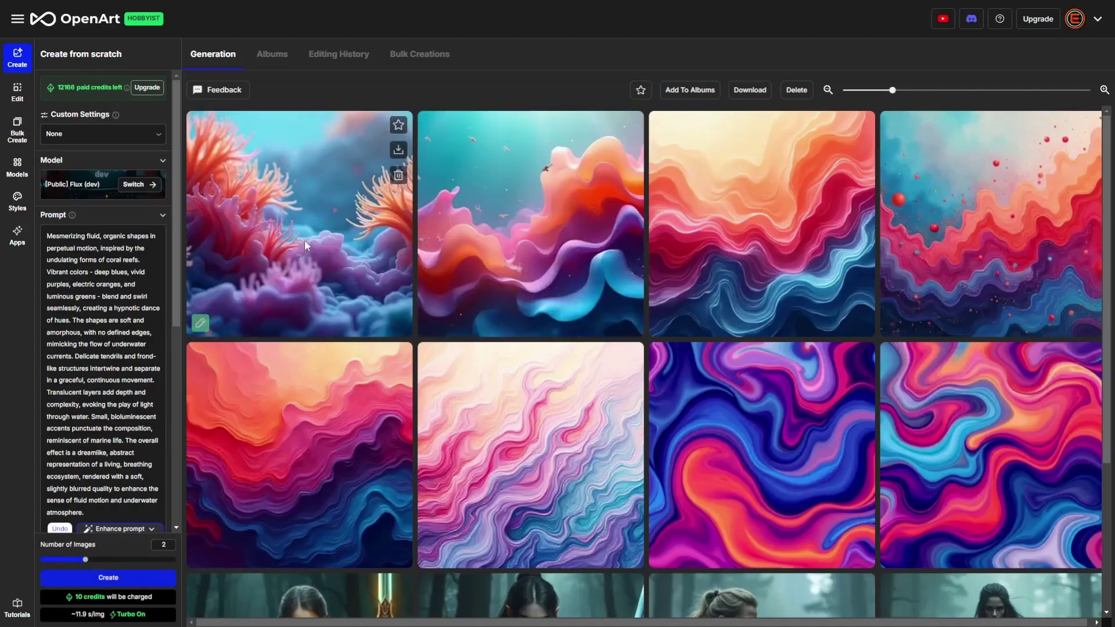
Step: View the orange coral-frond image and the tiny-fish wave image enlarged
click(305, 246)
click(577, 249)
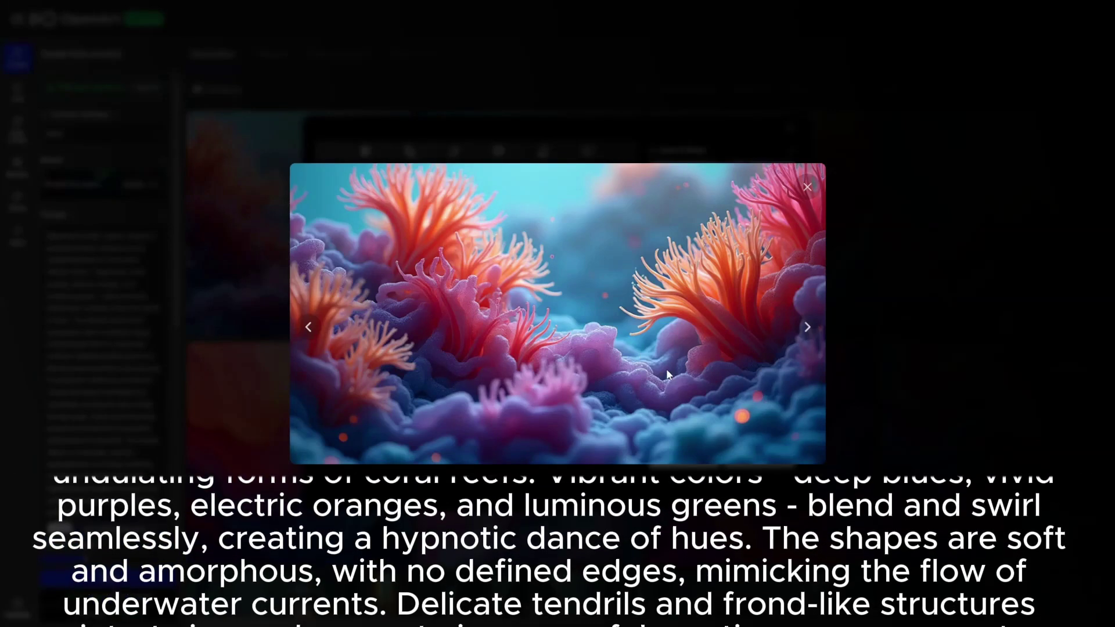
click(807, 327)
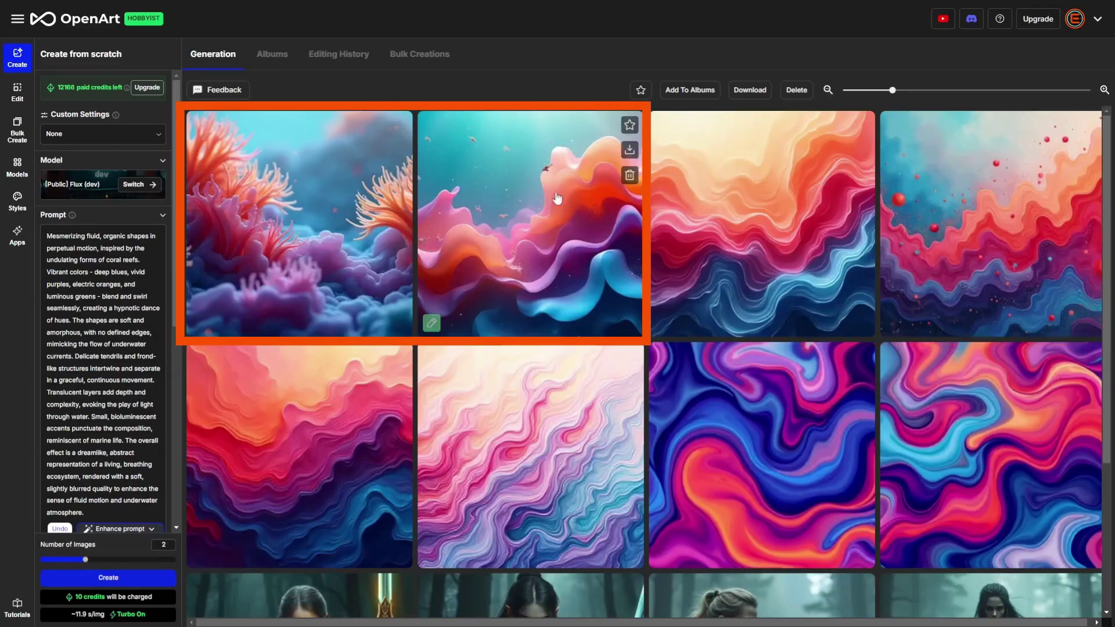
click(99, 240)
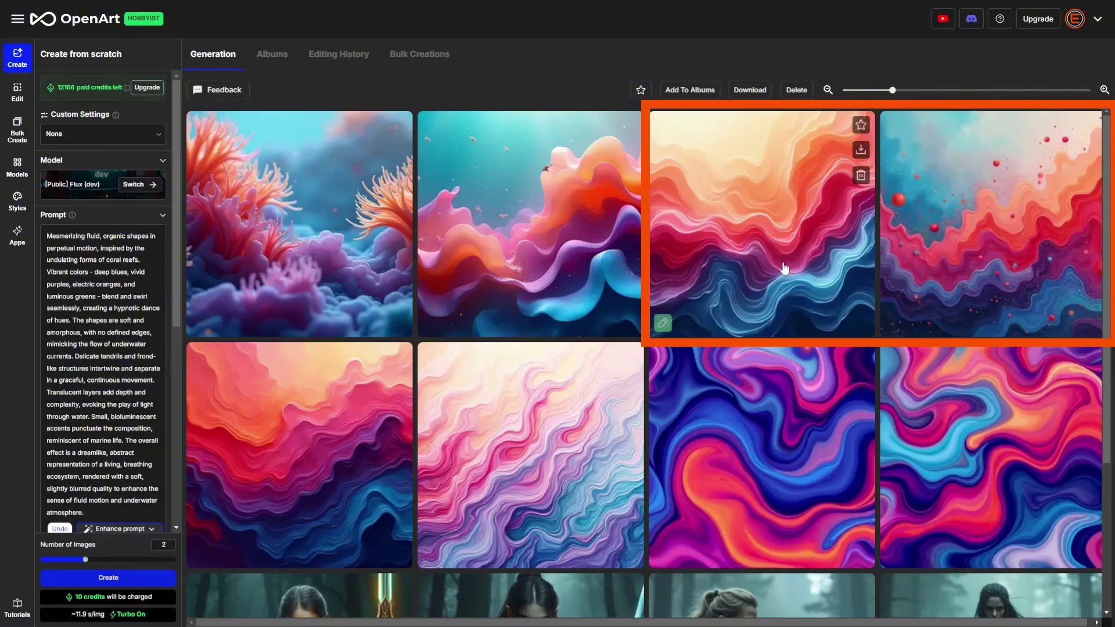
Step: Replace the prompt with the detailed floating castle-in-the-clouds prompt and generate two images
click(92, 341)
key(ctrl+a)
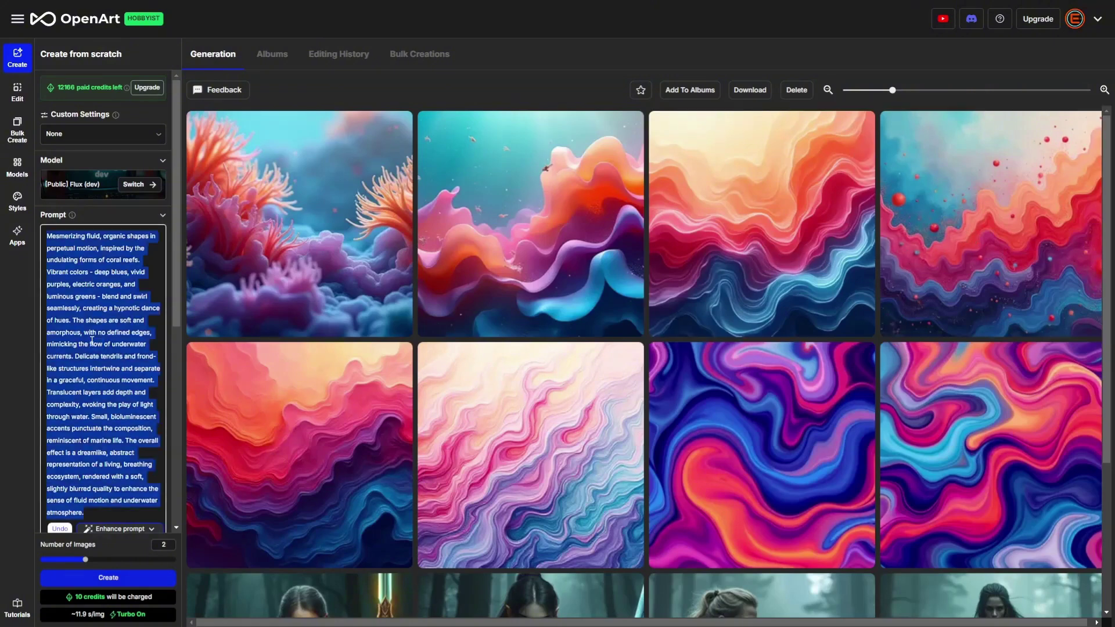
key(ctrl+v)
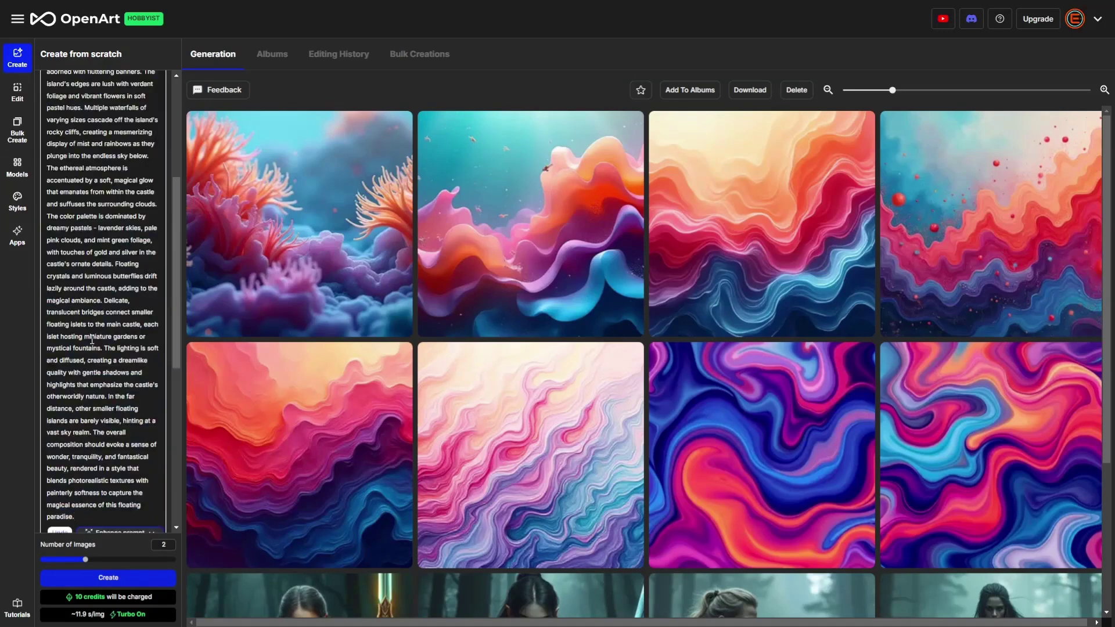
scroll(114, 351, up, 10)
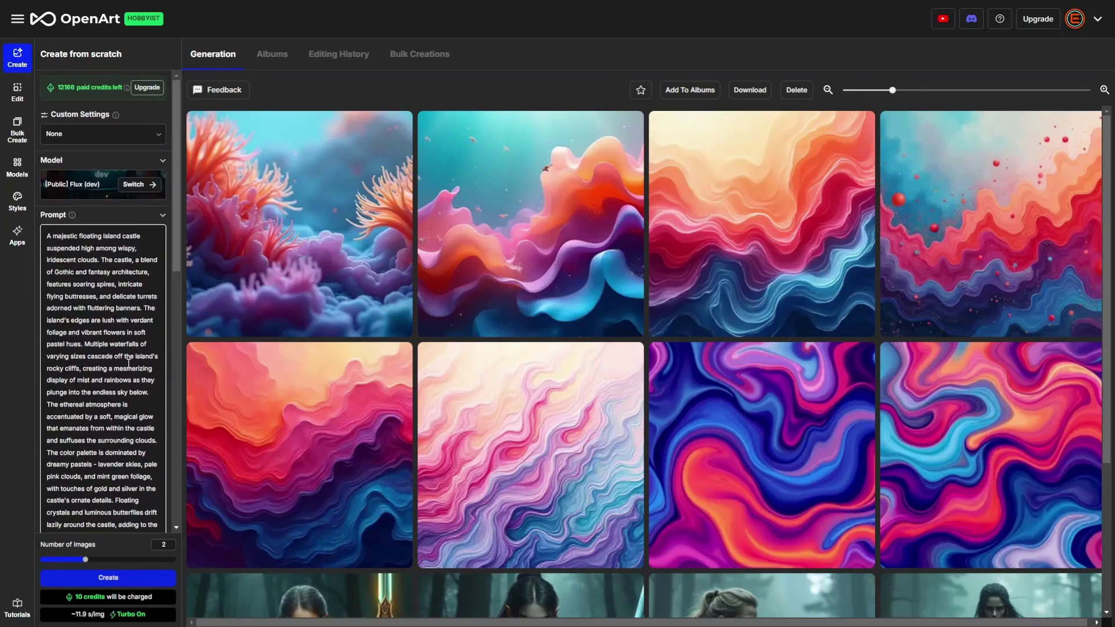
scroll(146, 451, down, 2)
click(107, 577)
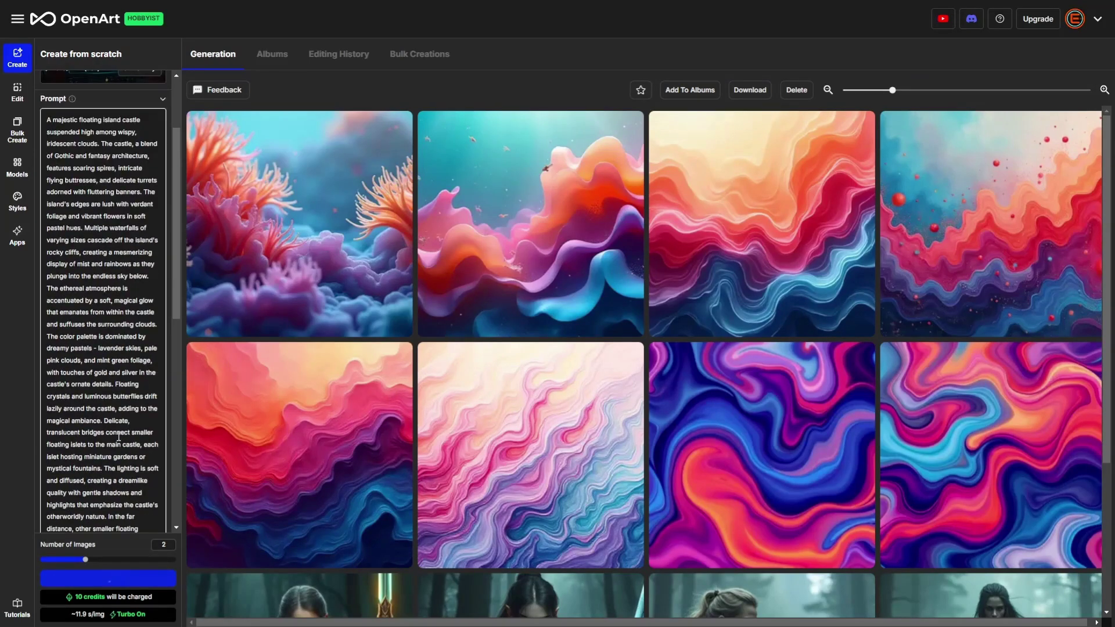
Step: View both floating sky-castle images with waterfalls and pastel clouds enlarged
scroll(106, 314, up, 1)
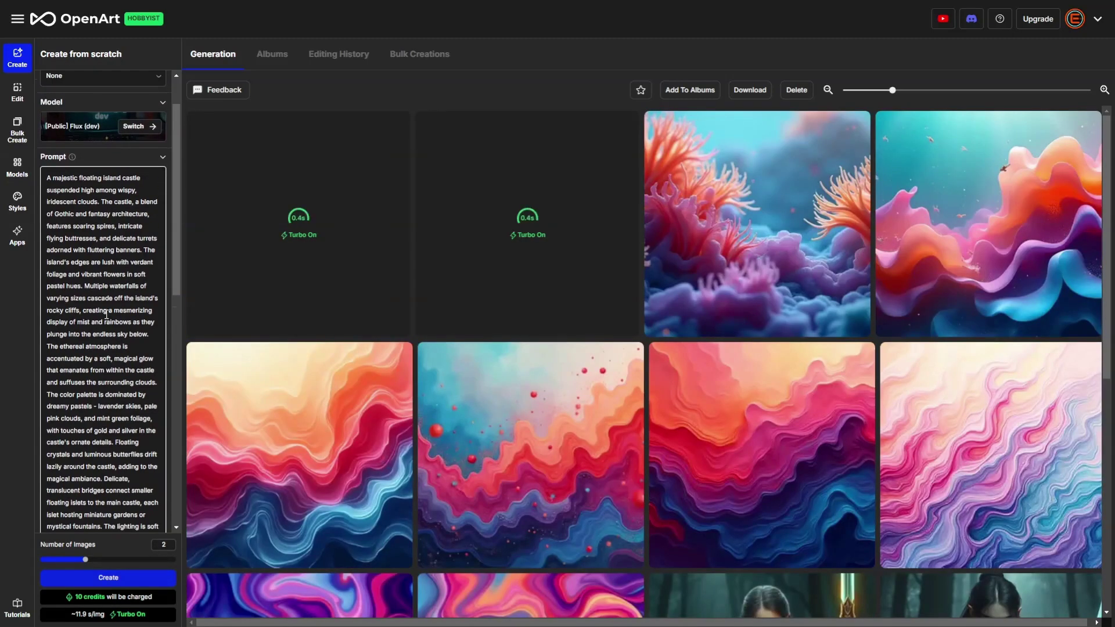
scroll(107, 315, down, 1)
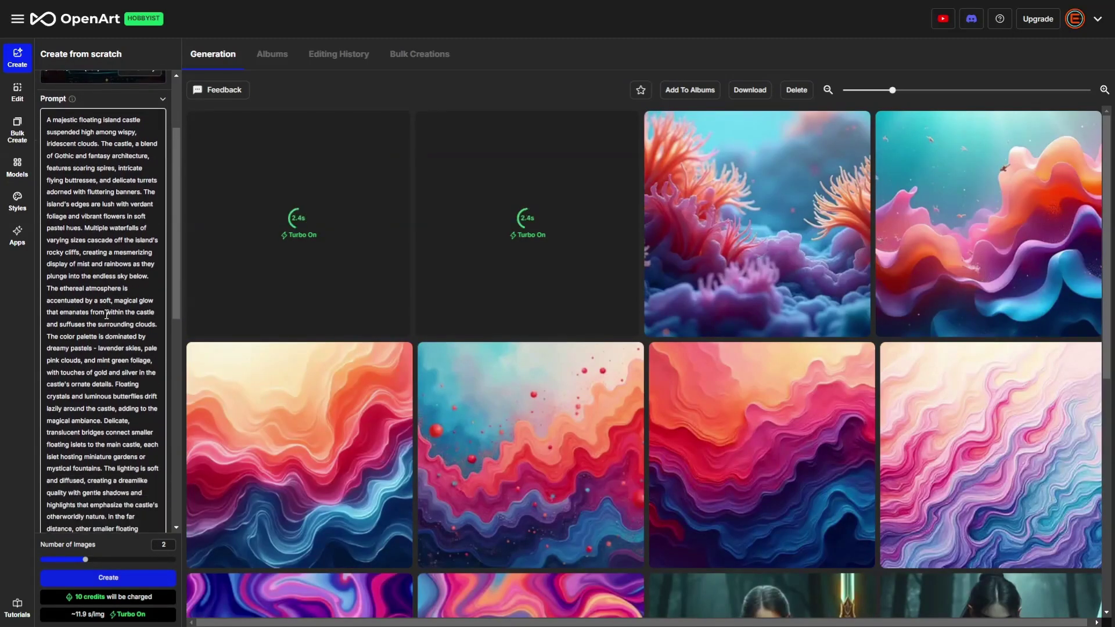
click(522, 269)
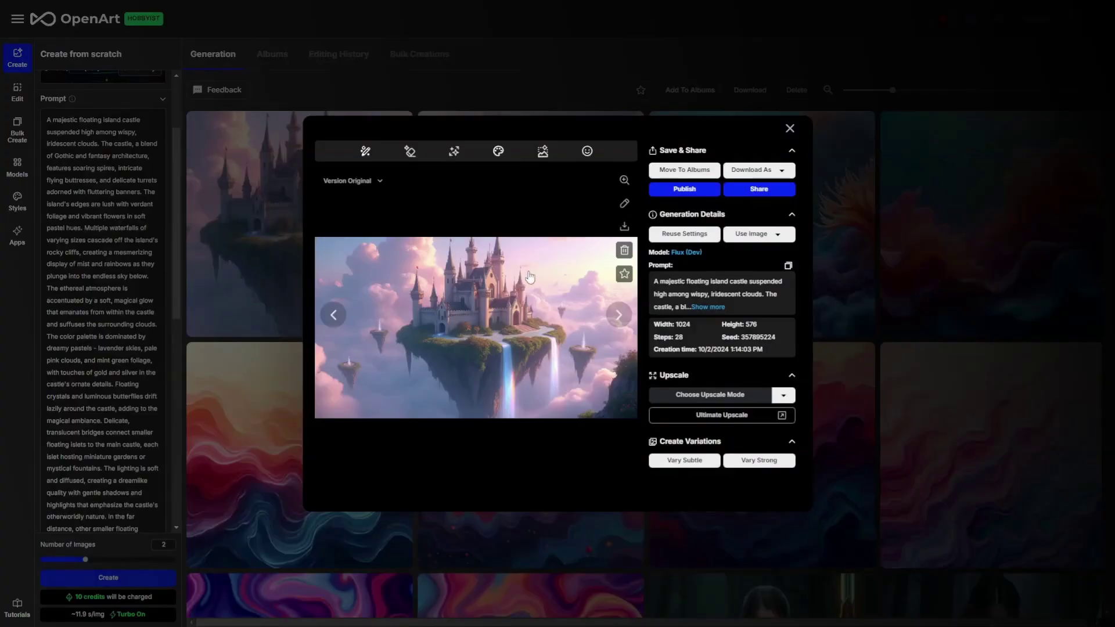
click(622, 181)
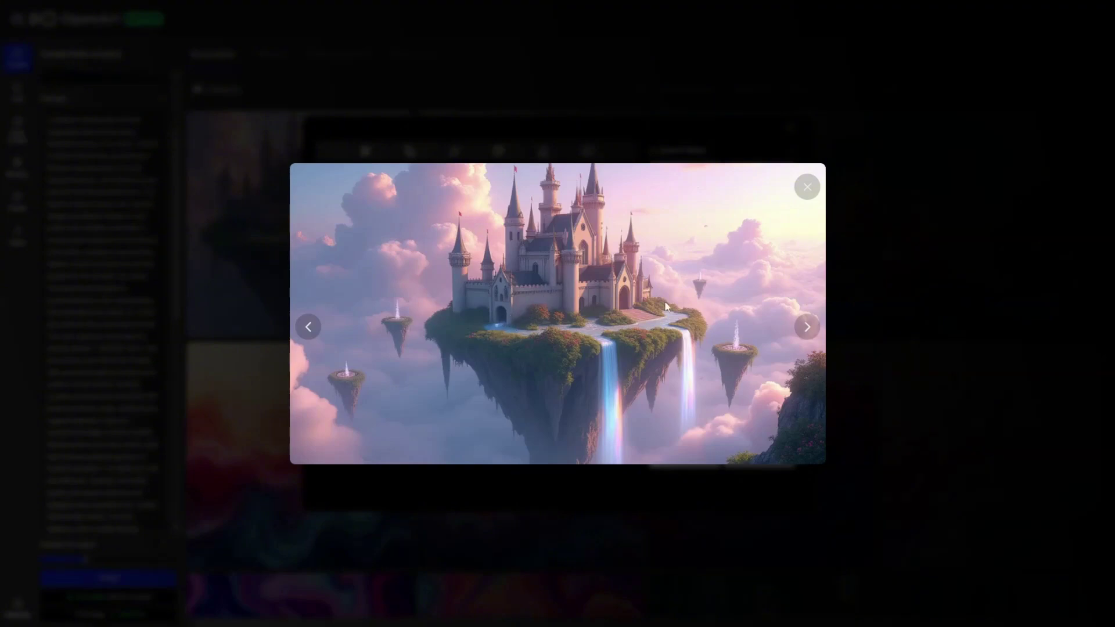
key(Left)
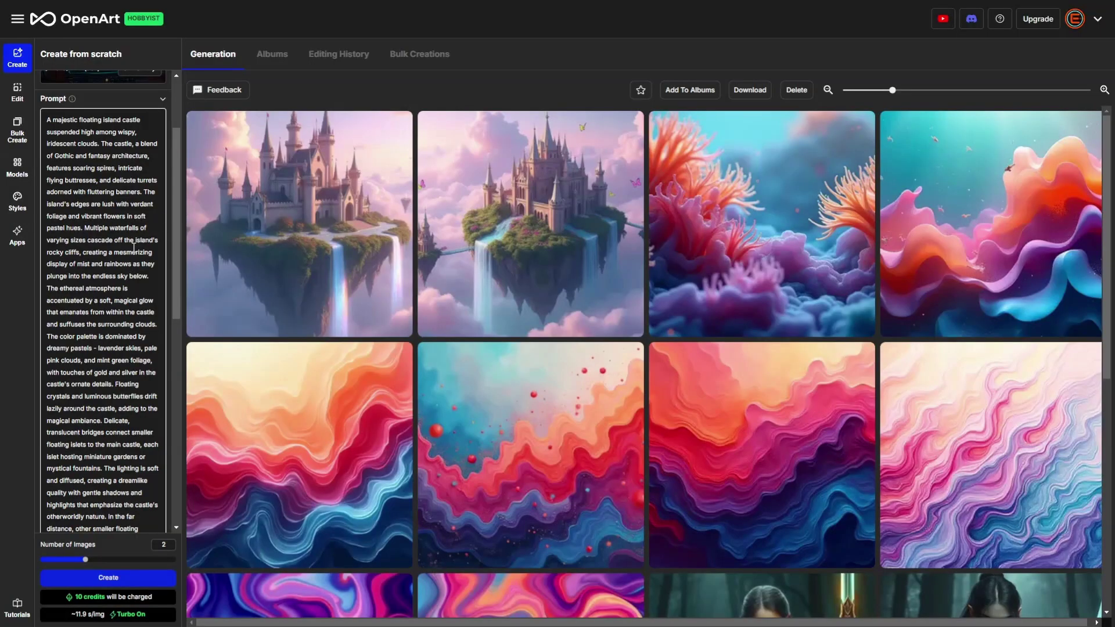
triple_click(133, 247)
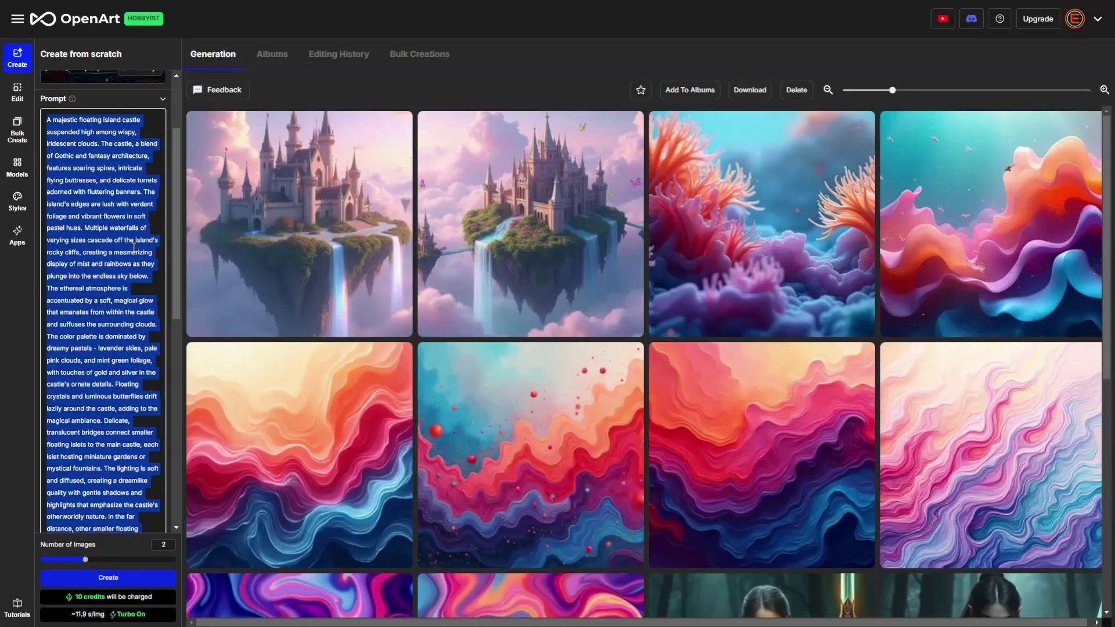
Step: Replace the prompt with a short floating-castle prompt and generate two images
text(A floating island castle in the clouds, waterfalls cascading off its edges. Ethereal atmosphere, pastel colors, soft magical glow.)
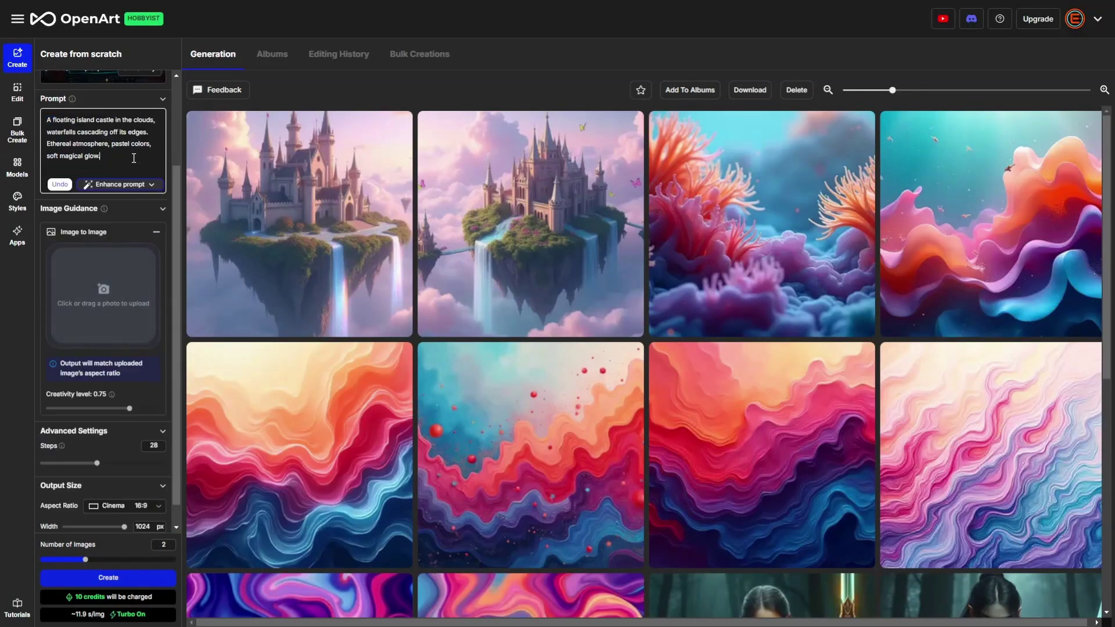
click(96, 577)
click(107, 166)
Step: Enlarge the first new misty castle image and step to the second one
scroll(109, 169, up, 2)
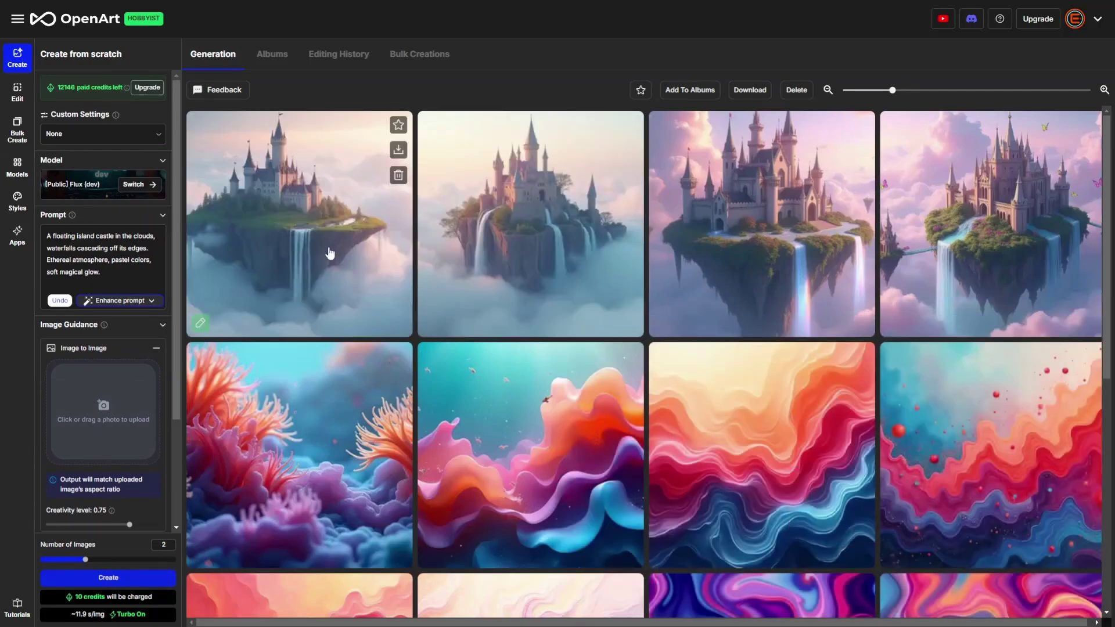
click(329, 253)
click(524, 260)
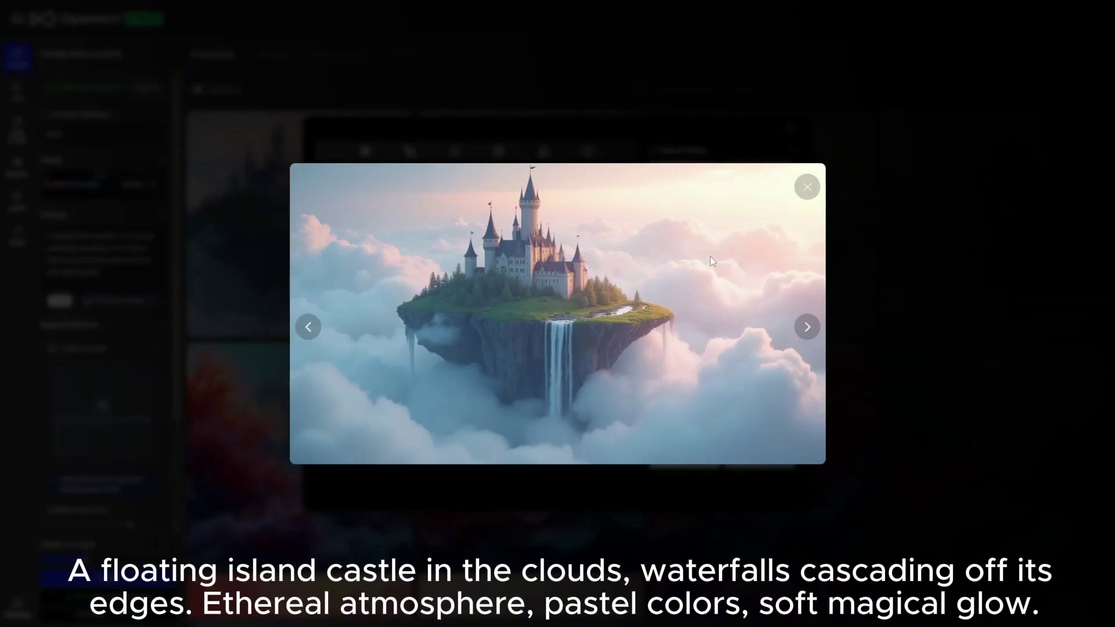
click(808, 328)
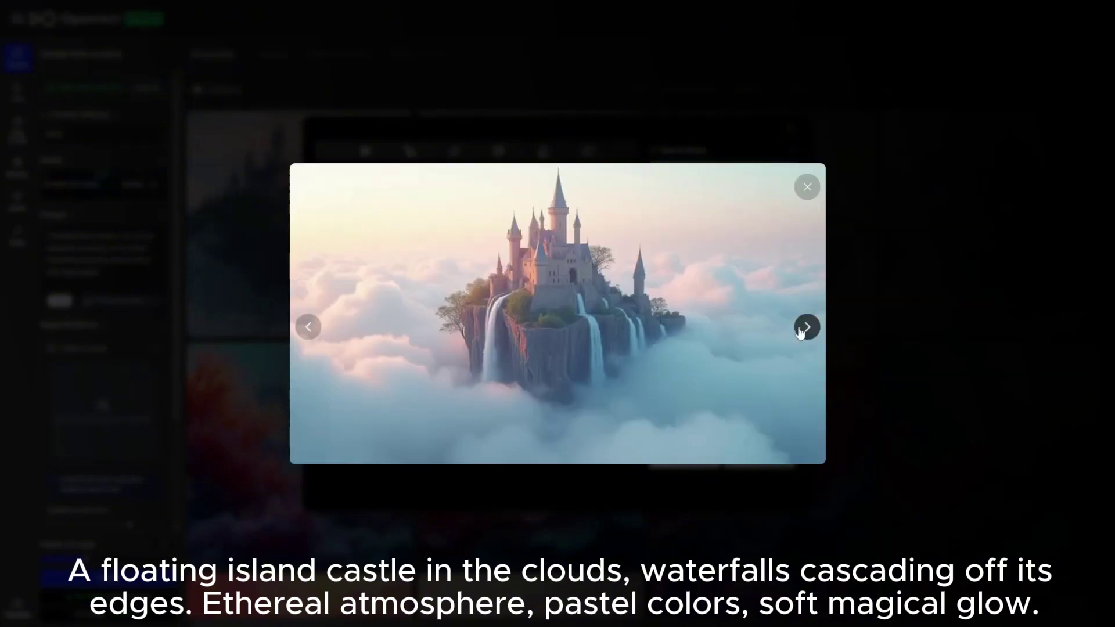